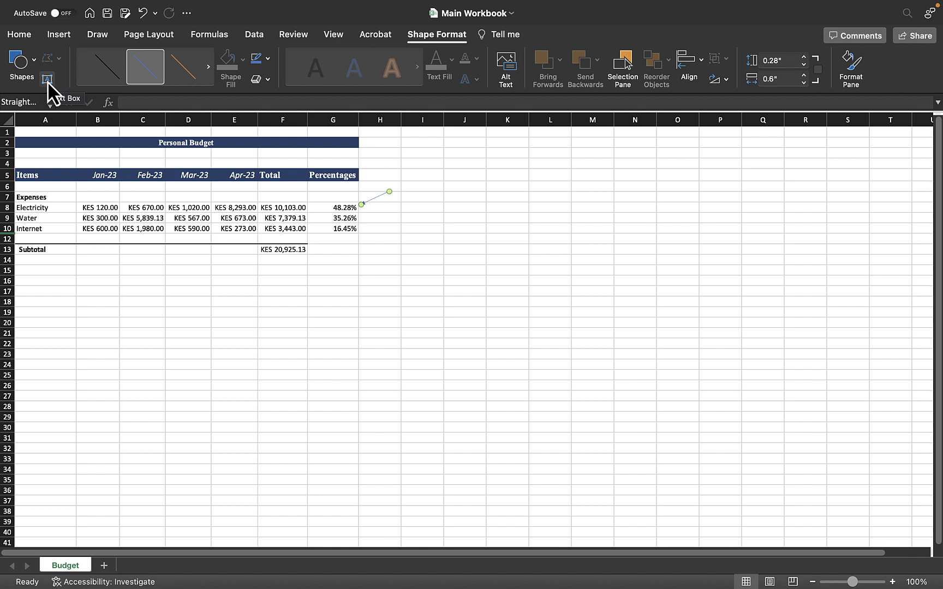
Step: Set the arrow line's outline colour to the dark blue theme colour
{"action": "left_click", "coordinate": [267, 56]}
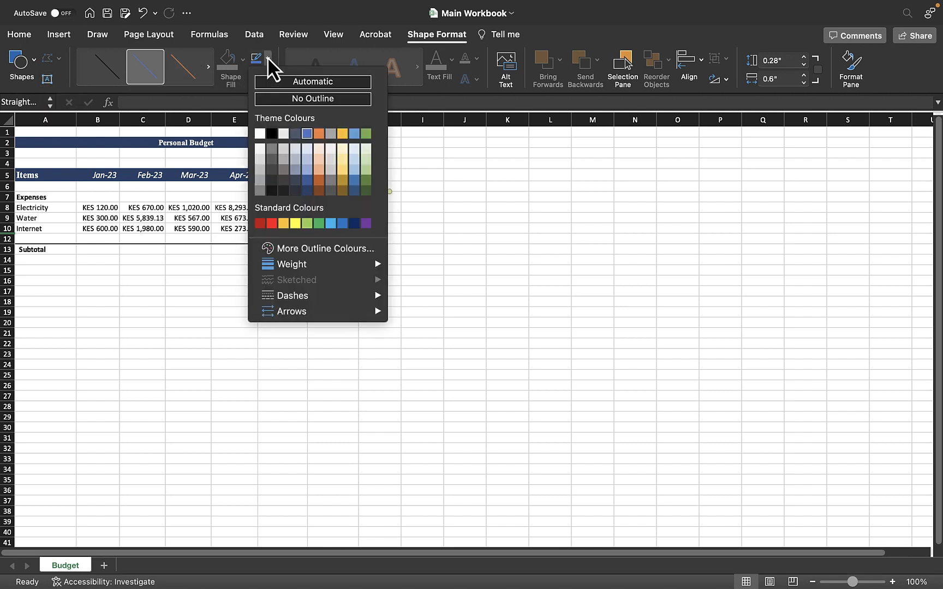
{"action": "left_click", "coordinate": [307, 191]}
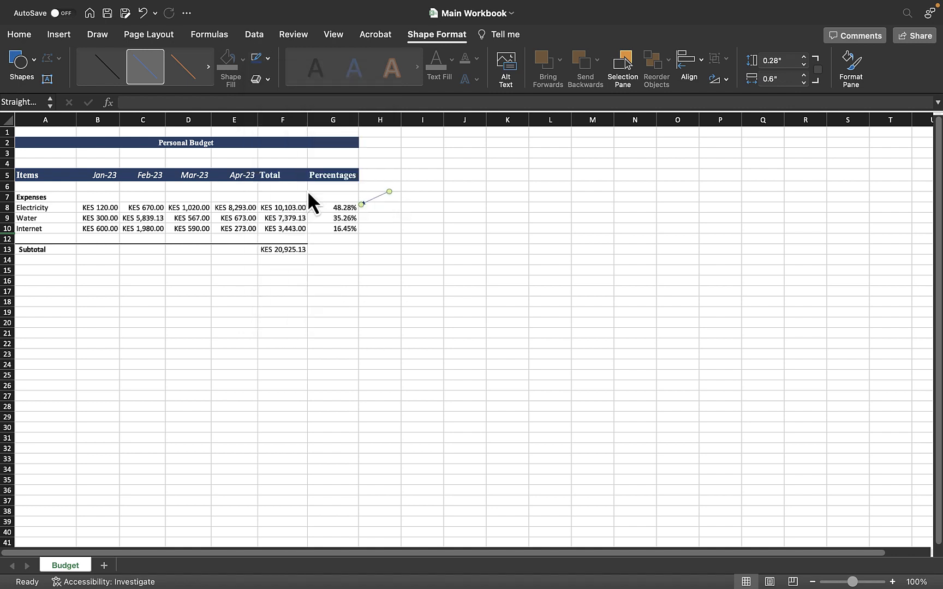
{"action": "left_click", "coordinate": [376, 217]}
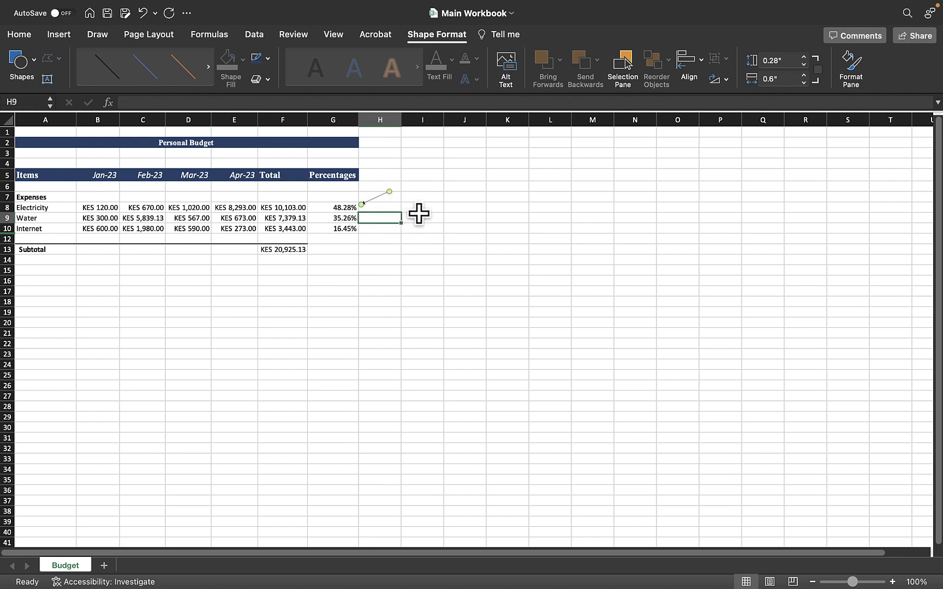
{"action": "left_click", "coordinate": [370, 199]}
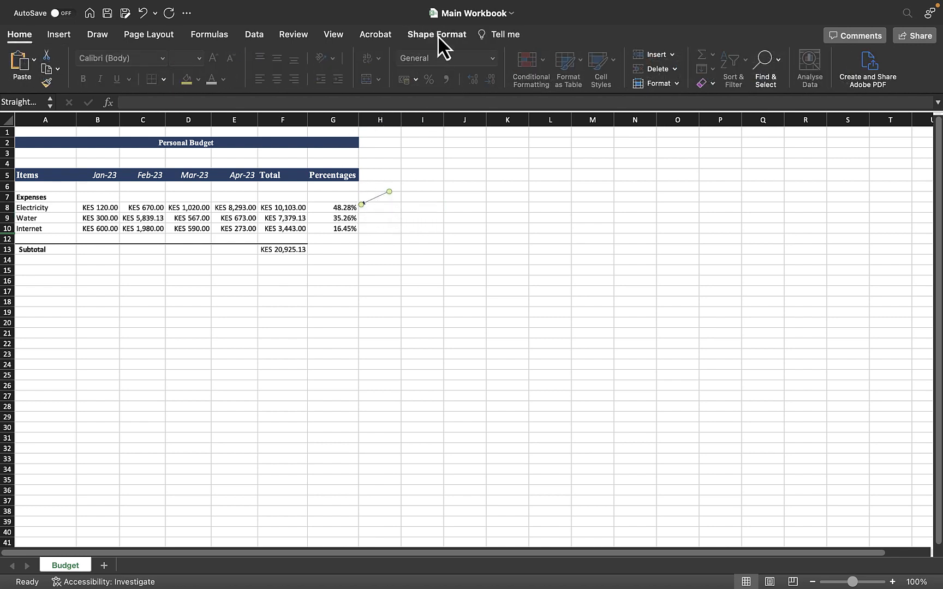
{"action": "left_click", "coordinate": [438, 36]}
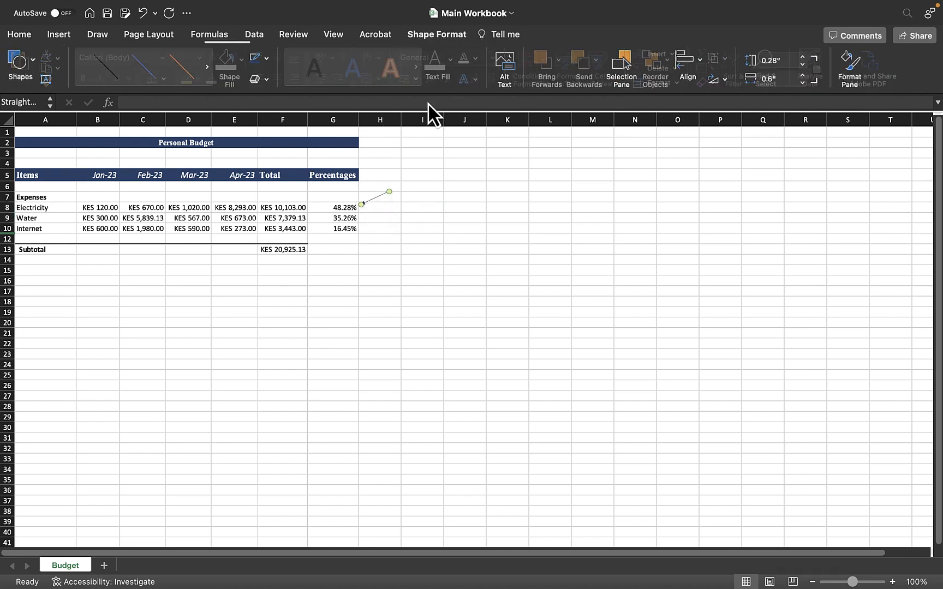
{"action": "left_click", "coordinate": [268, 79]}
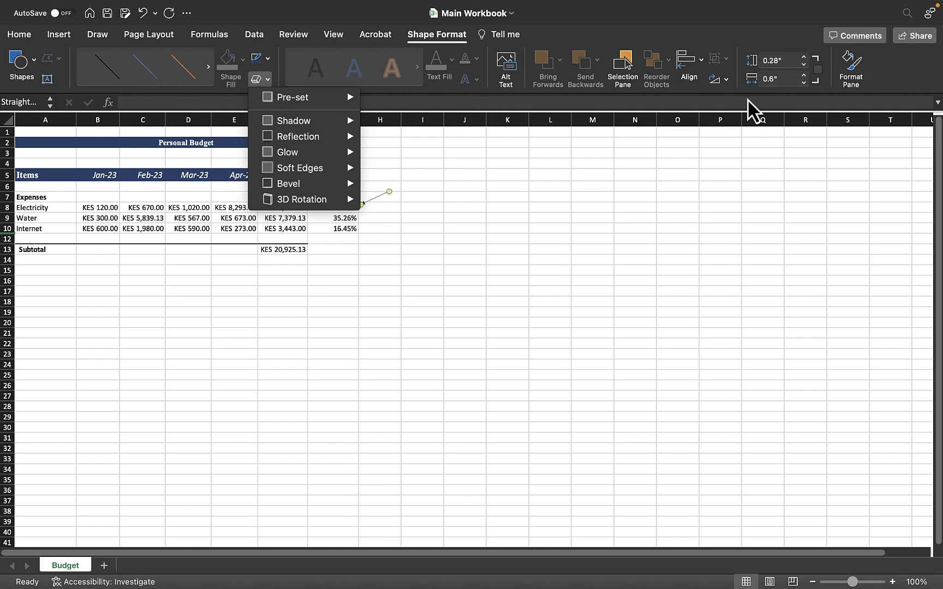
{"action": "left_click", "coordinate": [892, 78]}
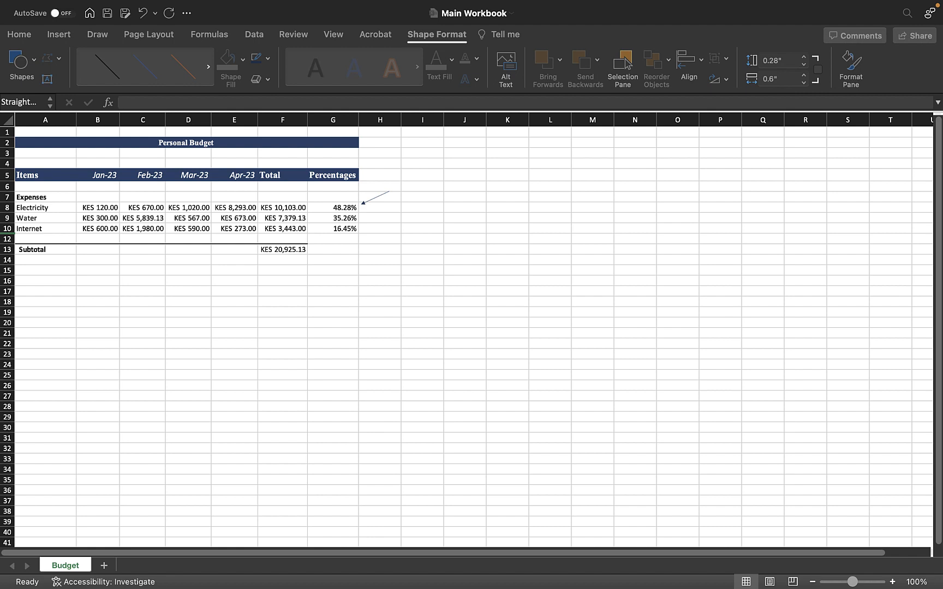
Step: Set the arrow line's outline weight to 3 pt
{"action": "left_click", "coordinate": [382, 198]}
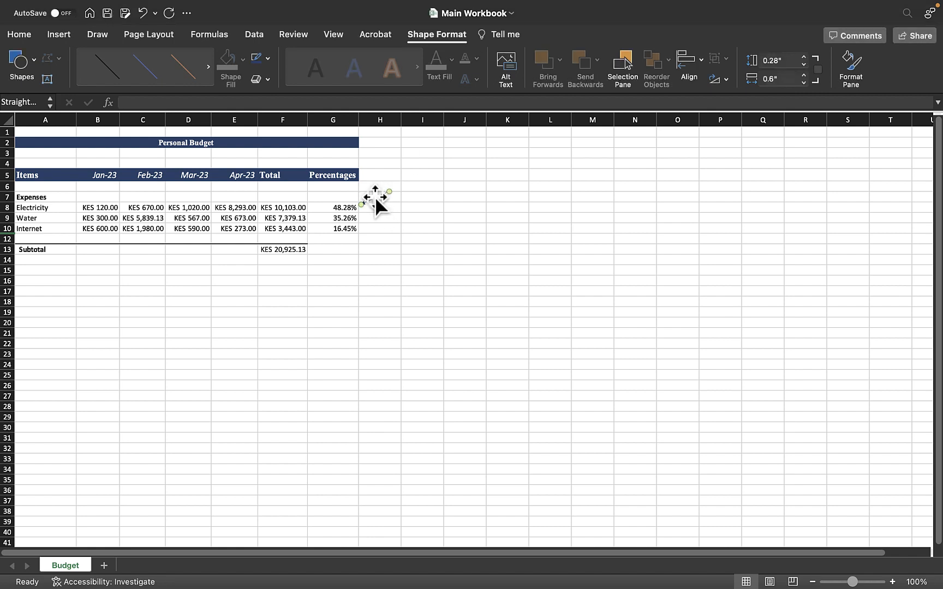
{"action": "left_click", "coordinate": [402, 249]}
{"action": "left_click", "coordinate": [268, 60]}
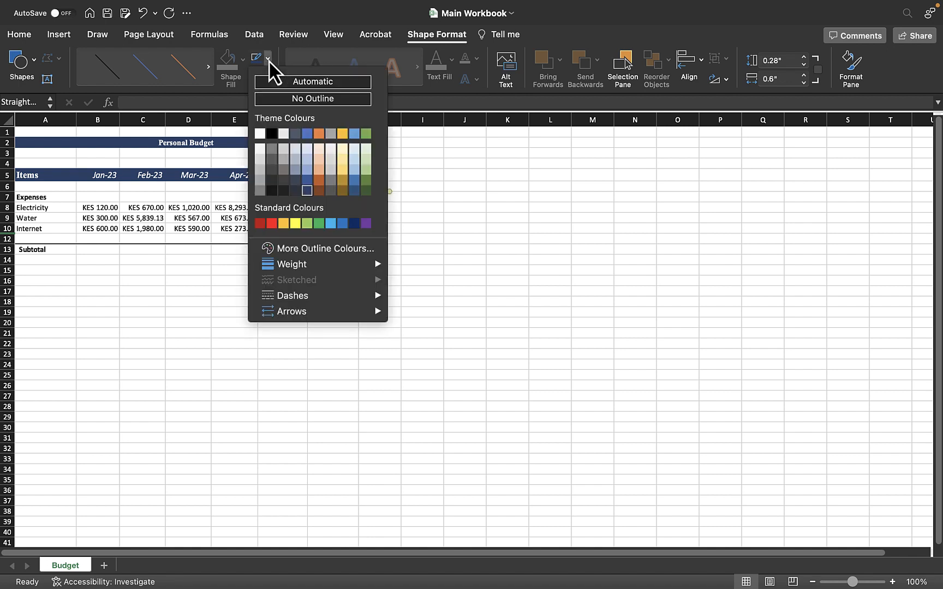
{"action": "mouse_move", "coordinate": [306, 266]}
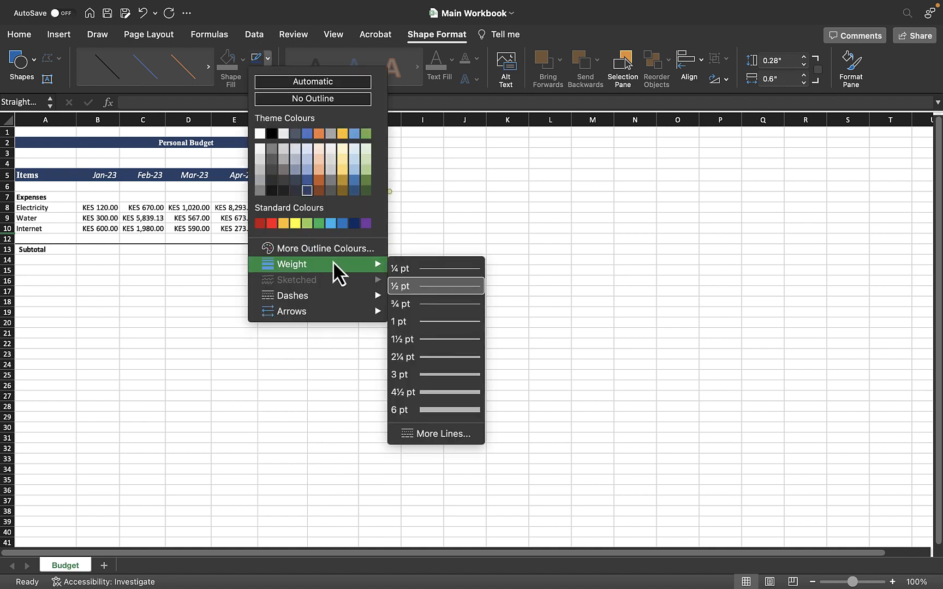
{"action": "left_click", "coordinate": [420, 376]}
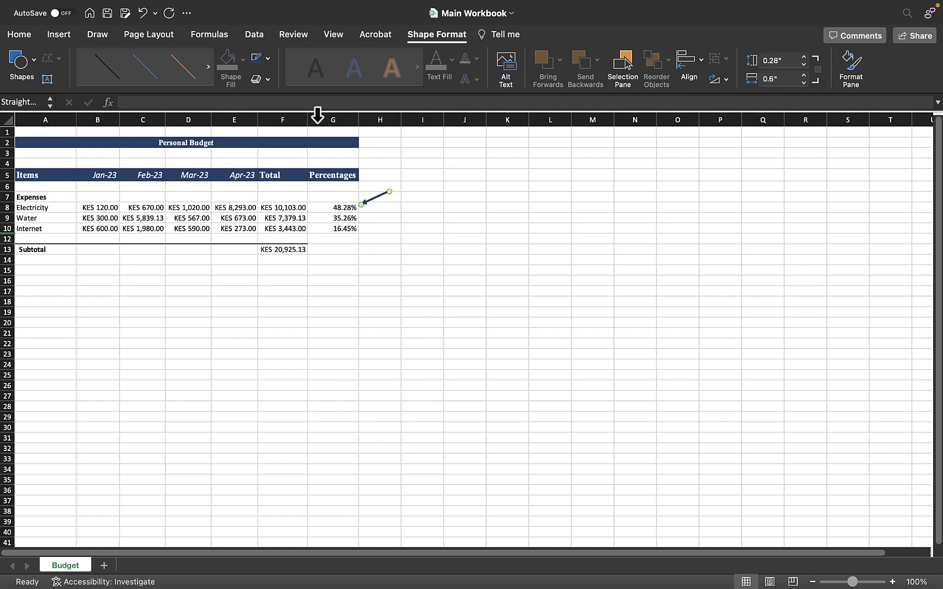
Step: Change the arrow line's outline to a dashed style
{"action": "left_click", "coordinate": [379, 238]}
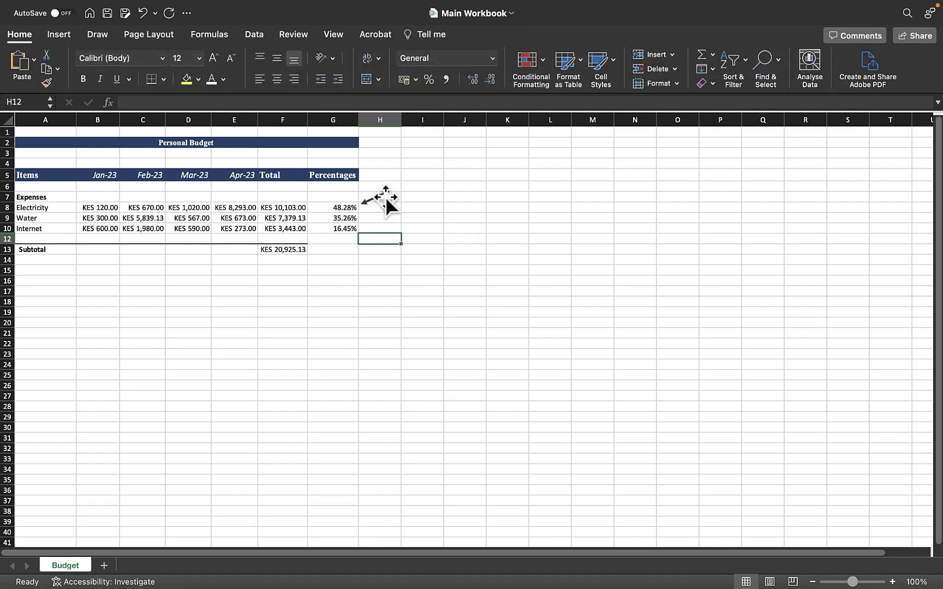
{"action": "left_click", "coordinate": [375, 197]}
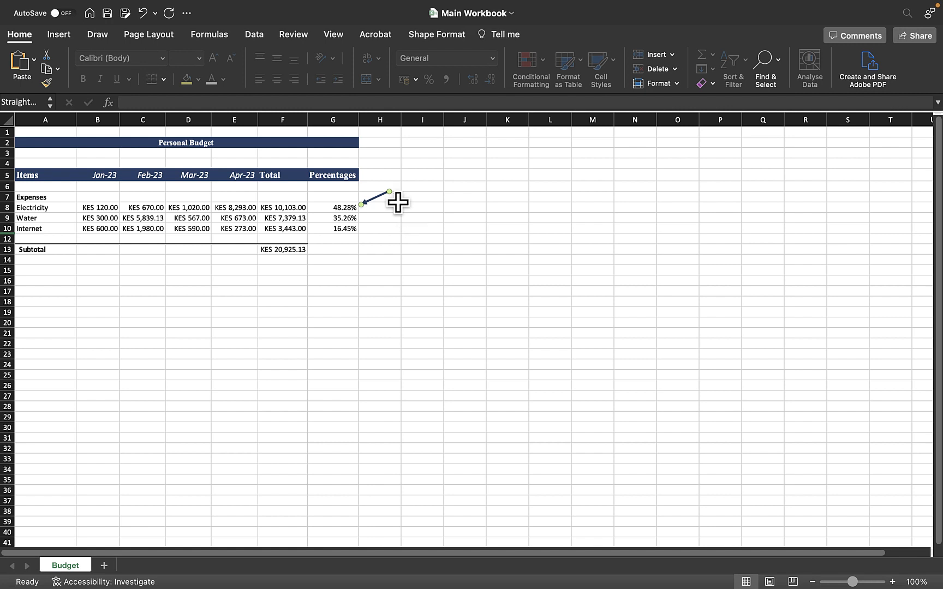
{"action": "left_click", "coordinate": [427, 37]}
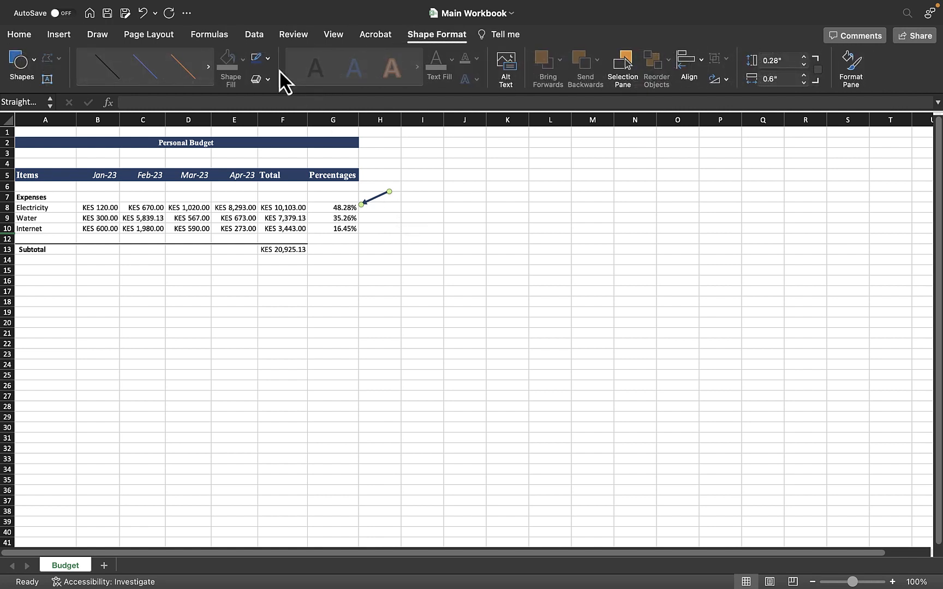
{"action": "left_click", "coordinate": [268, 58]}
{"action": "mouse_move", "coordinate": [322, 295]}
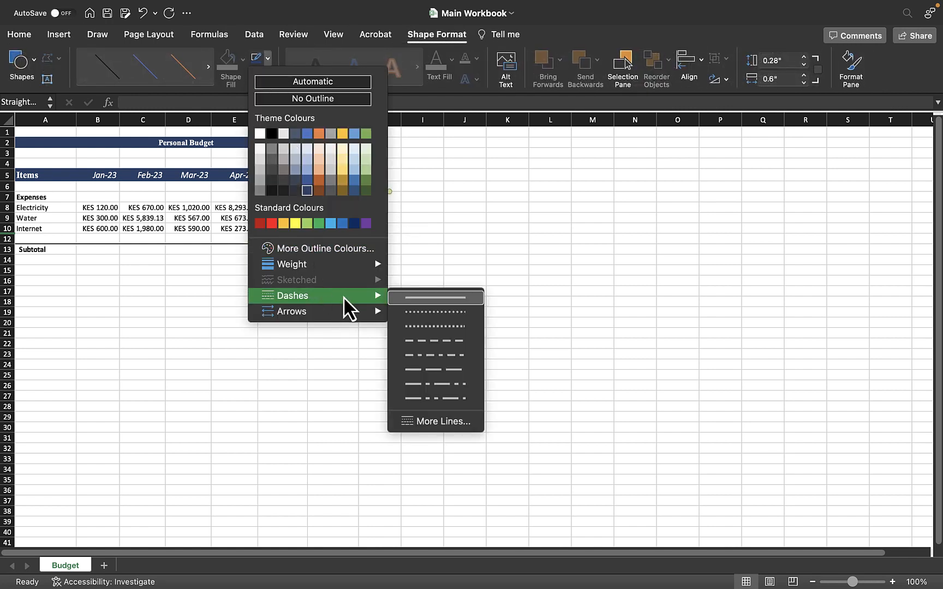
{"action": "left_click", "coordinate": [422, 341]}
{"action": "left_click", "coordinate": [460, 278]}
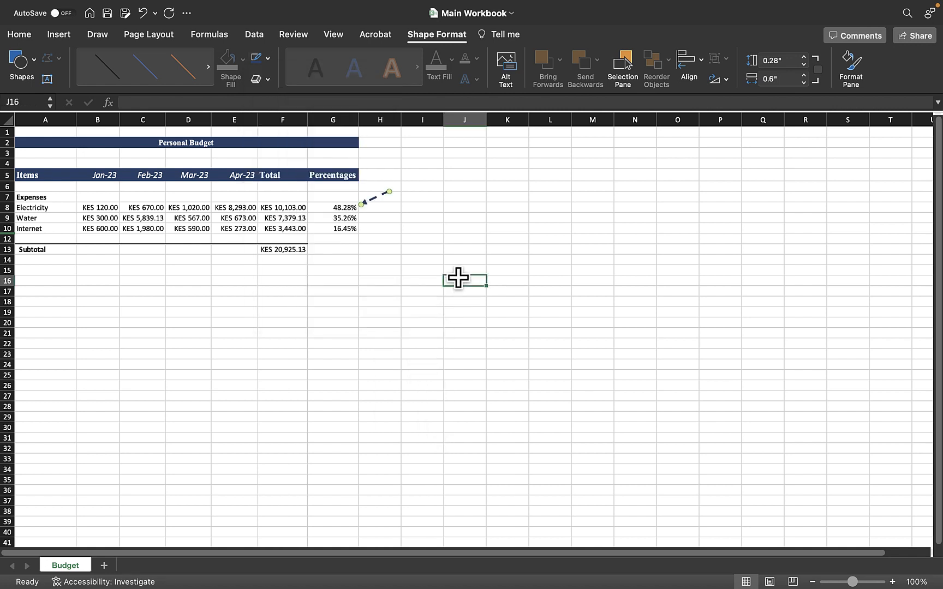
Step: Apply the blue line style to the arrow, then undo that style change
{"action": "left_click", "coordinate": [421, 227]}
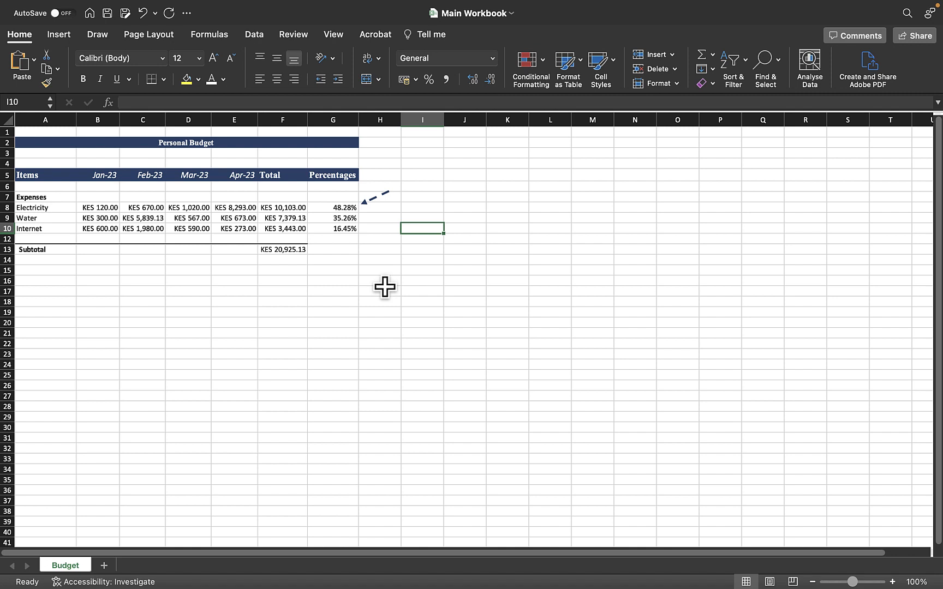
{"action": "left_click", "coordinate": [373, 199]}
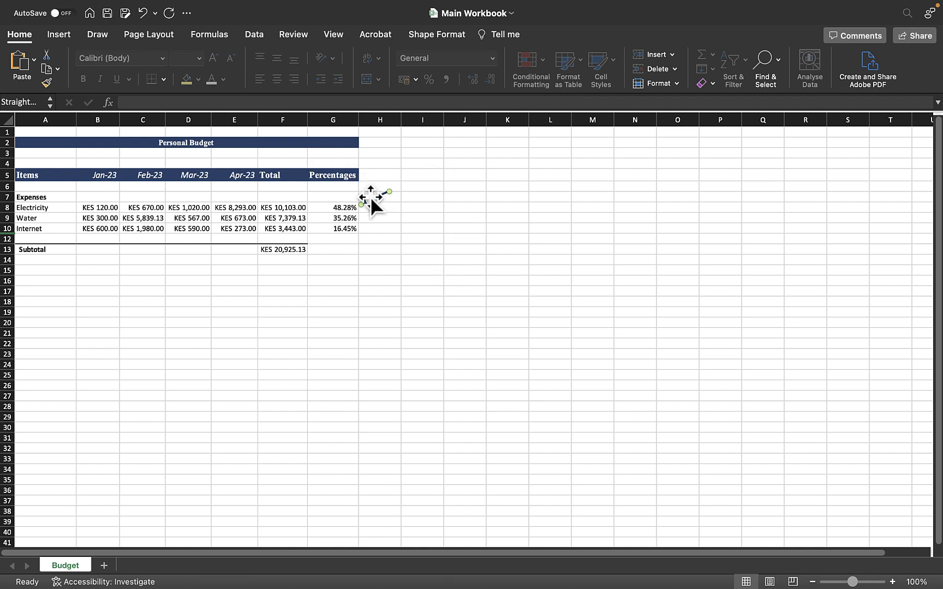
{"action": "left_click", "coordinate": [434, 36]}
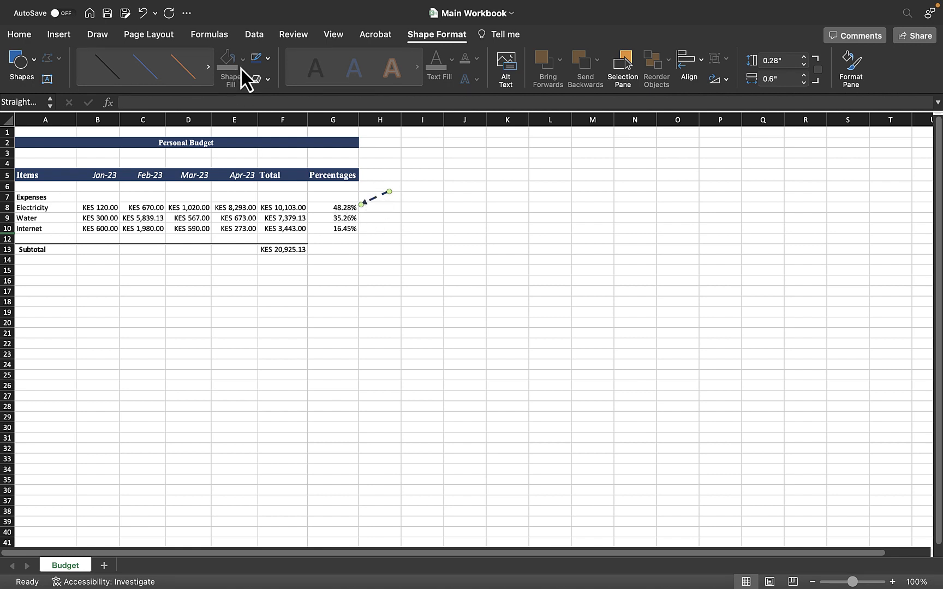
{"action": "left_click", "coordinate": [140, 73]}
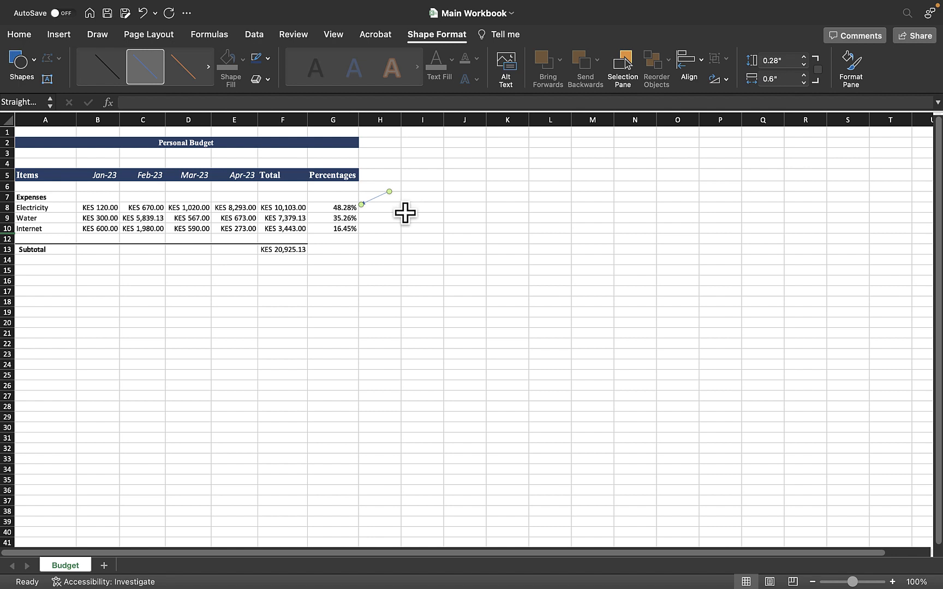
{"action": "key", "text": "super+z"}
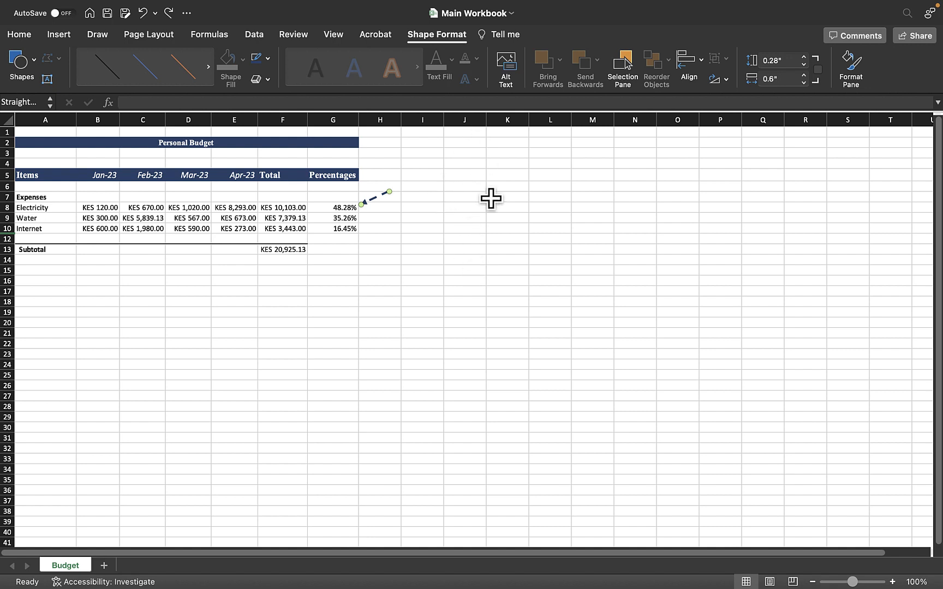
Step: Insert a text box at the tail of the arrow next to the Electricity percentage
{"action": "left_click", "coordinate": [431, 219]}
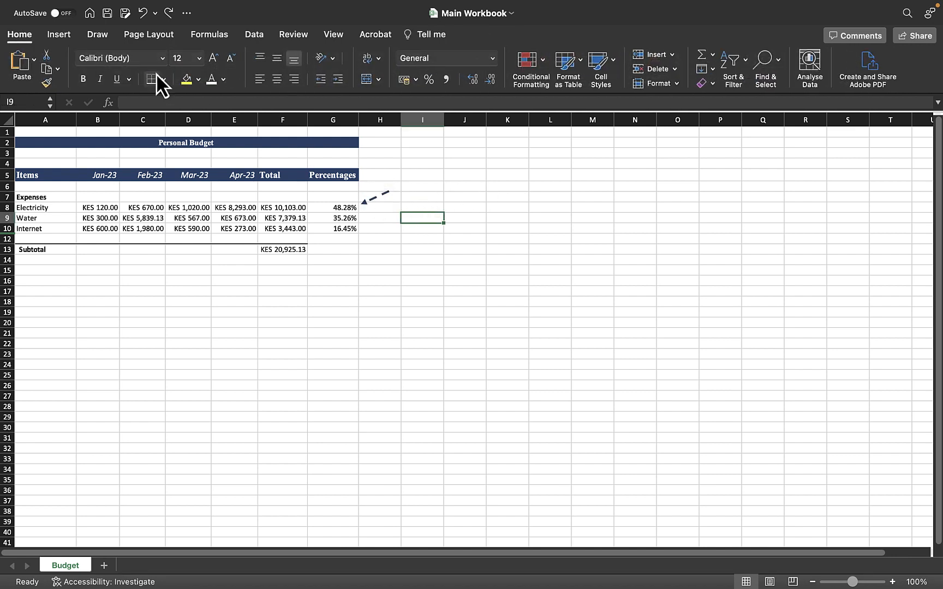
{"action": "left_click", "coordinate": [61, 36]}
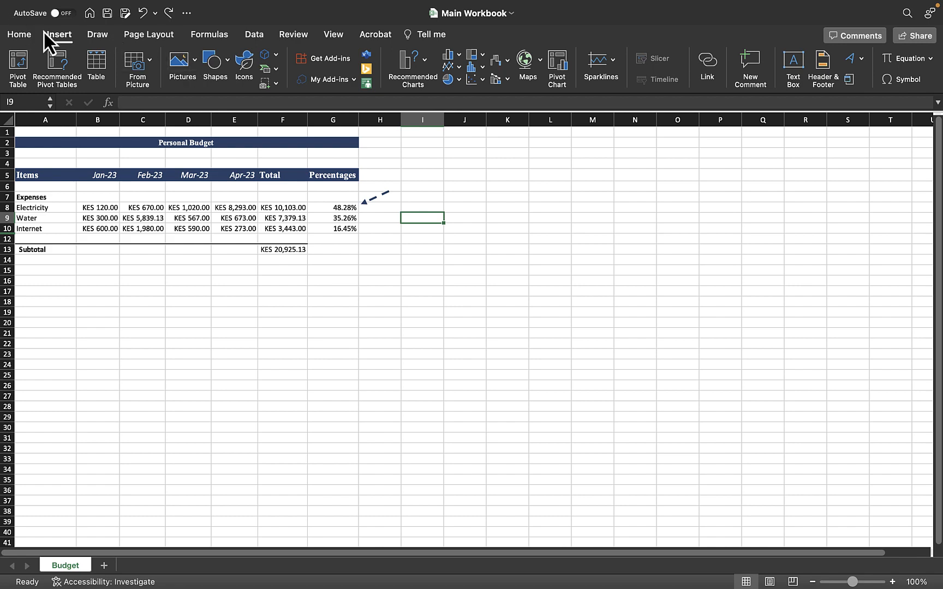
{"action": "left_click", "coordinate": [58, 37]}
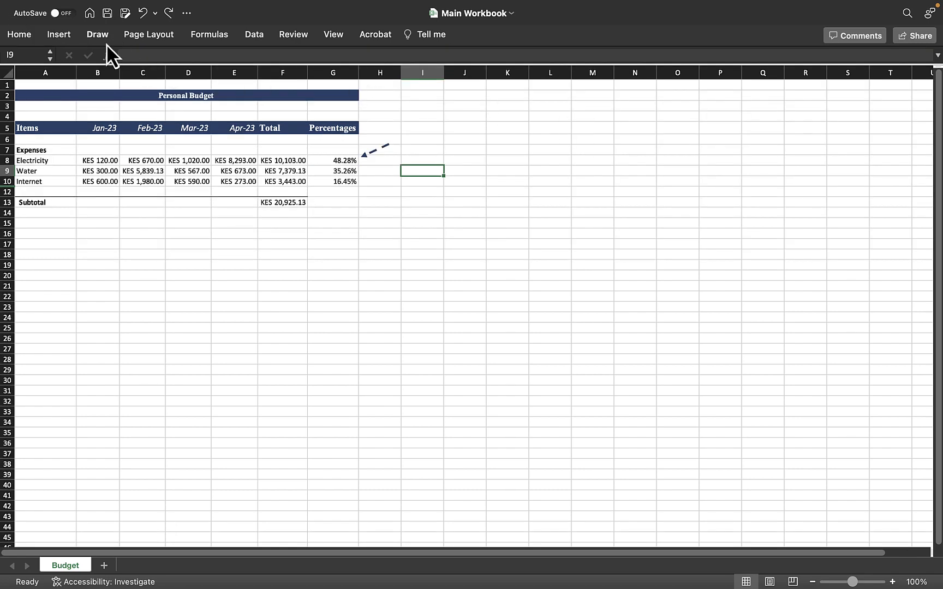
{"action": "left_click", "coordinate": [61, 34]}
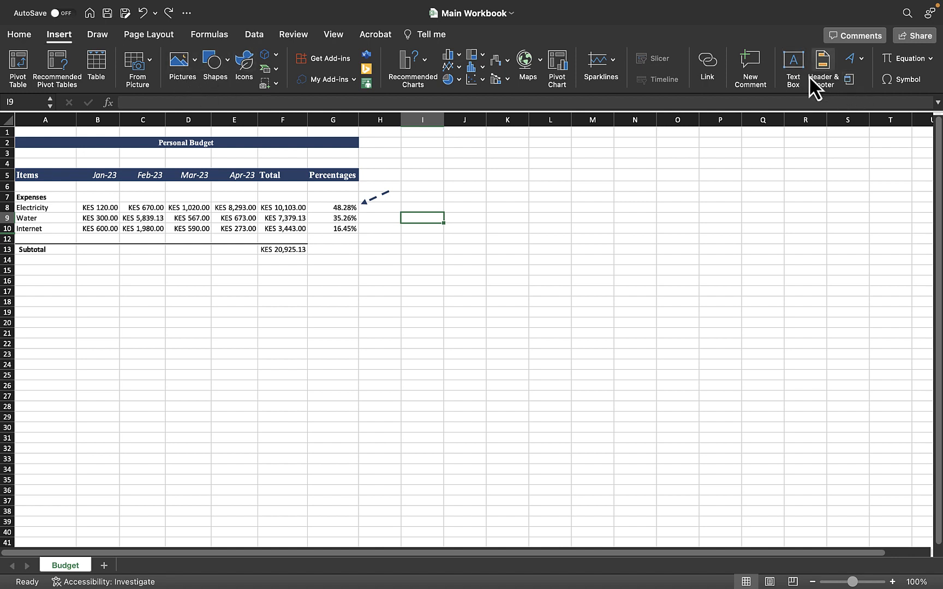
{"action": "left_click", "coordinate": [794, 73]}
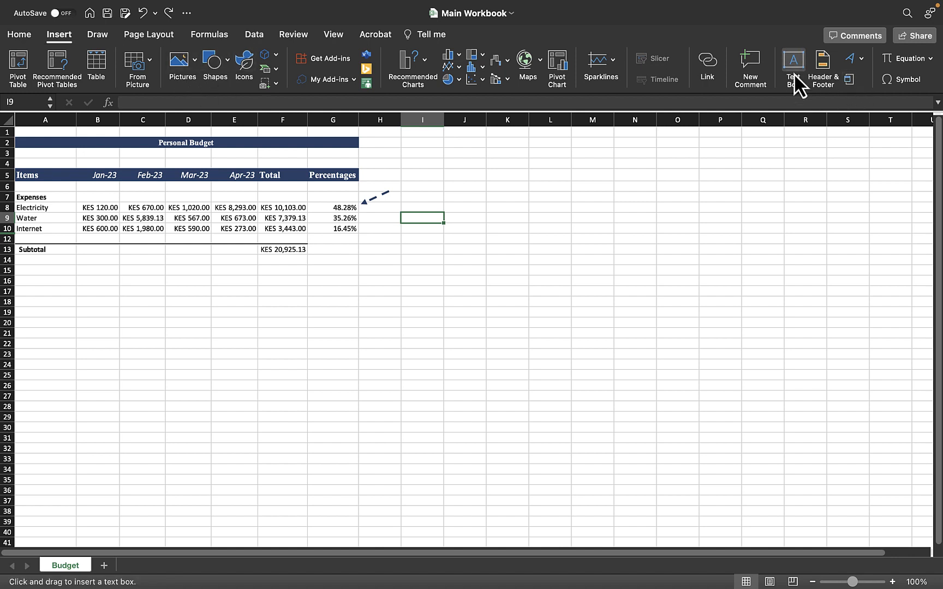
{"action": "left_click", "coordinate": [394, 183]}
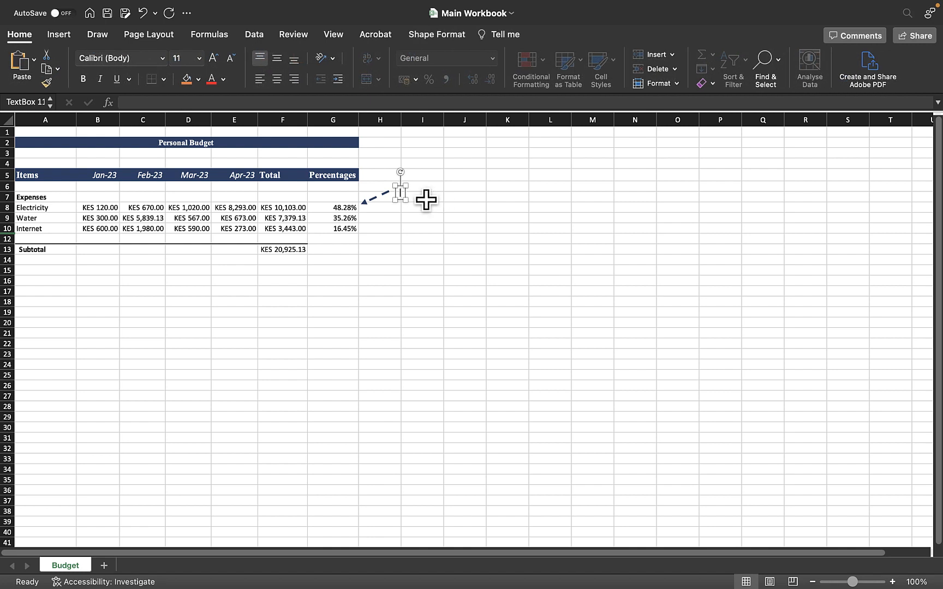
Step: Enter the text box caption "Look at this percentage which is above the required"
{"action": "type", "text": "Look at"}
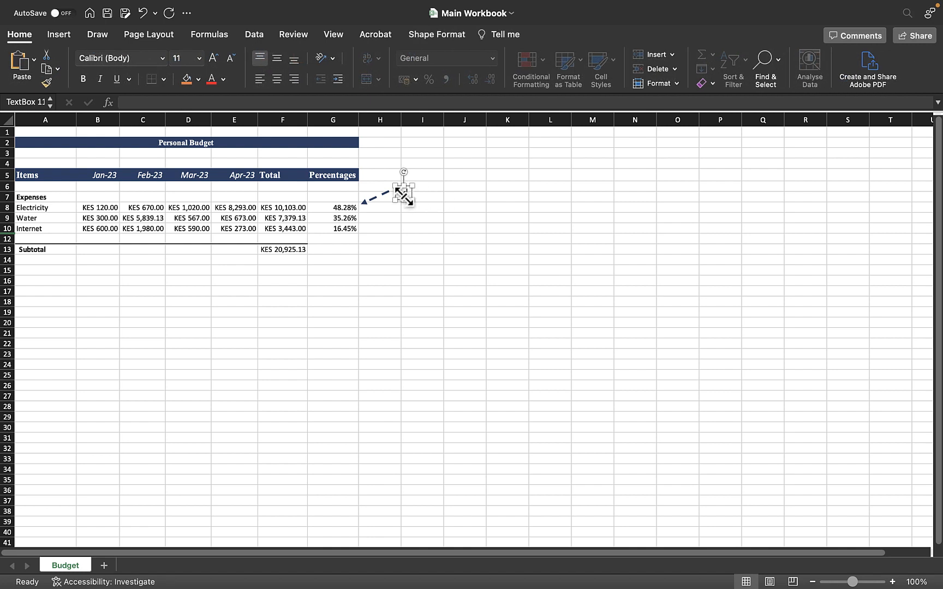
{"action": "type", "text": " this percenage"}
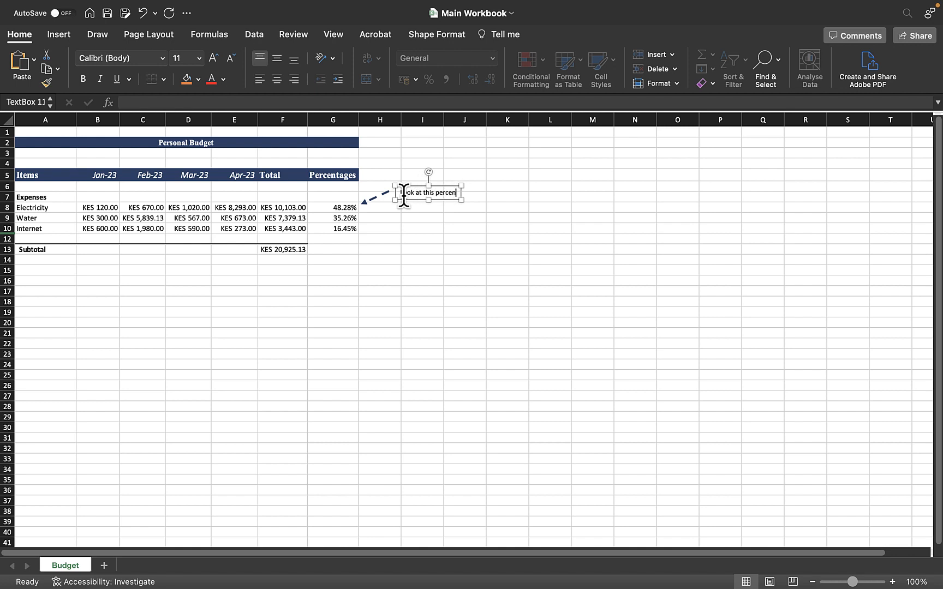
{"action": "key", "text": "BackSpace"}
{"action": "key", "text": "BackSpace"}
{"action": "key", "text": "BackSpace"}
{"action": "type", "text": "tage which is aboe"}
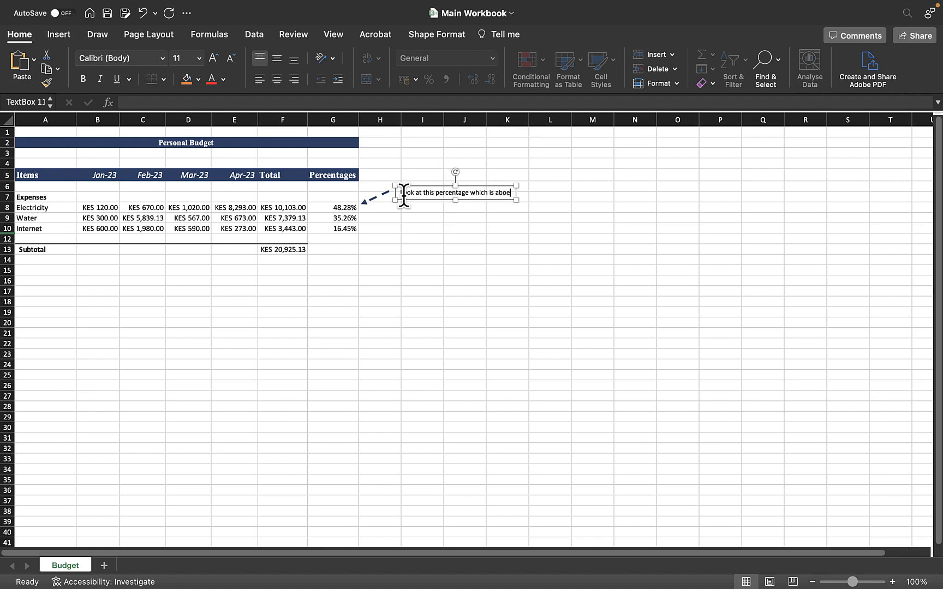
{"action": "key", "text": "BackSpace"}
{"action": "type", "text": "ve the r"}
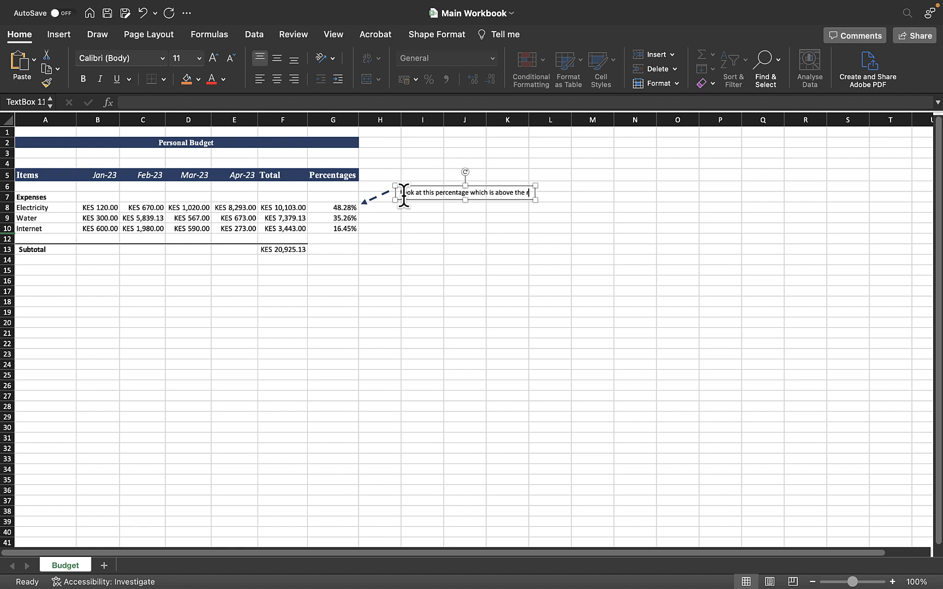
{"action": "type", "text": "equired"}
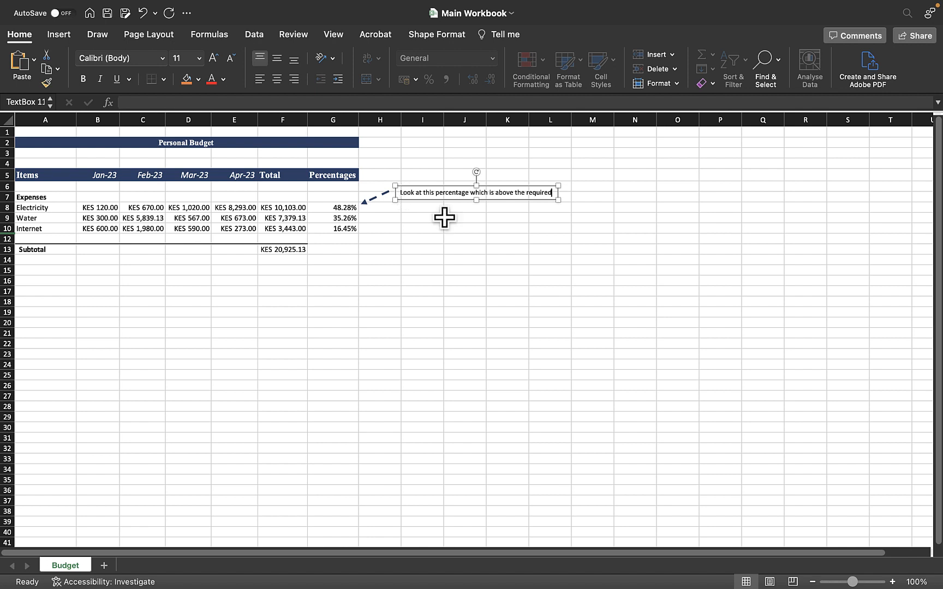
{"action": "left_click", "coordinate": [493, 232]}
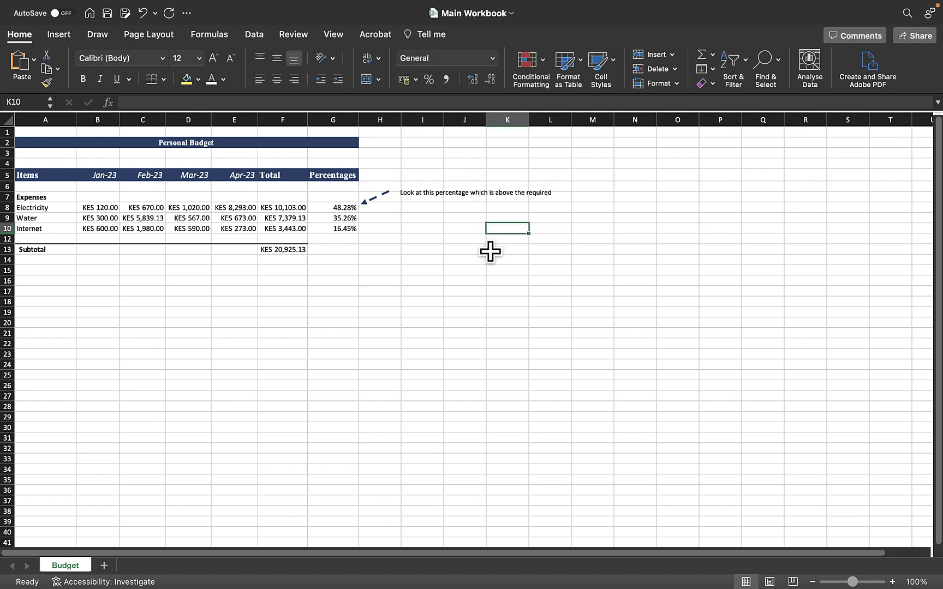
Step: Move the caption text box up above the Percentages header
{"action": "left_click", "coordinate": [464, 192]}
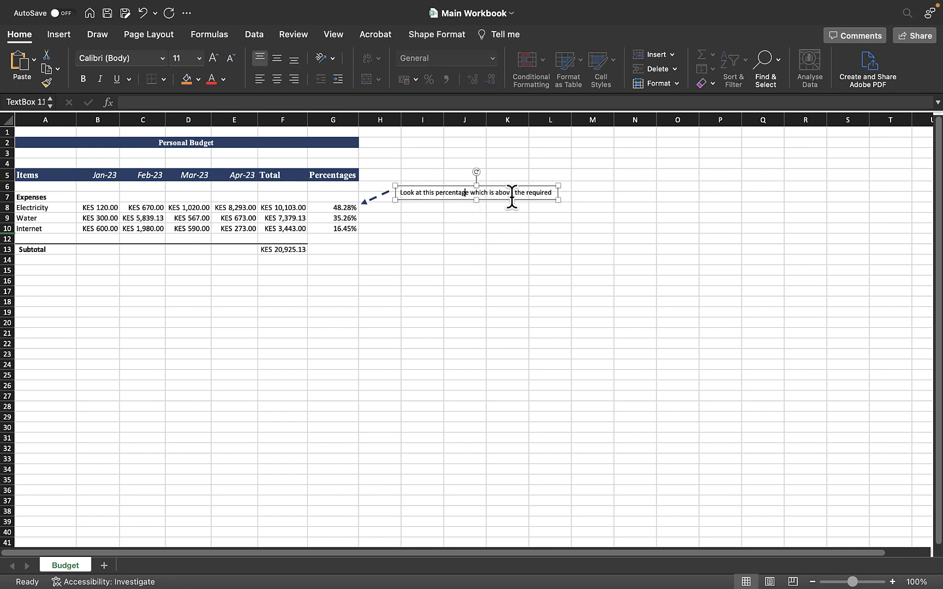
{"action": "left_click", "coordinate": [643, 267]}
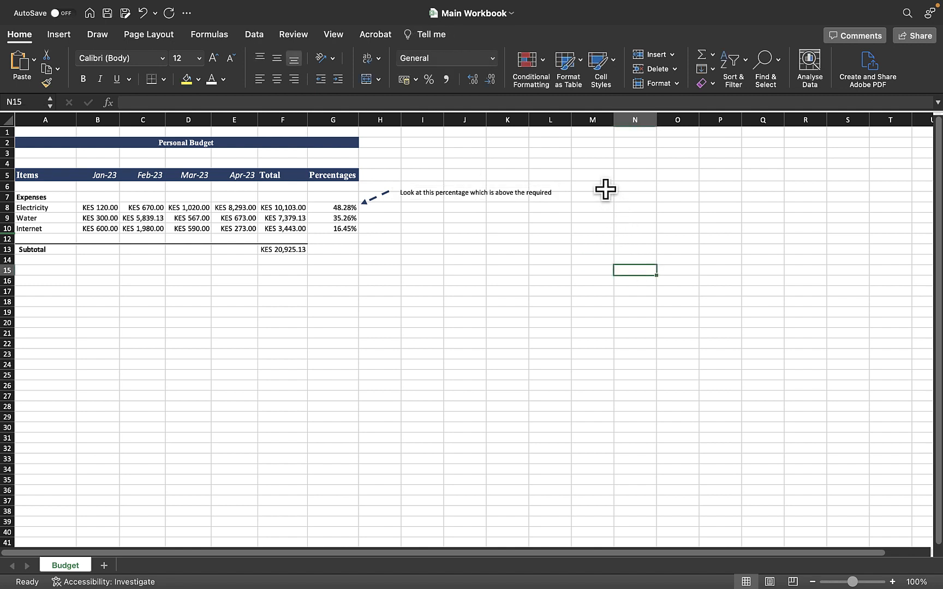
{"action": "left_click", "coordinate": [449, 185]}
{"action": "left_click_drag", "start_coordinate": [446, 187], "coordinate": [310, 153]}
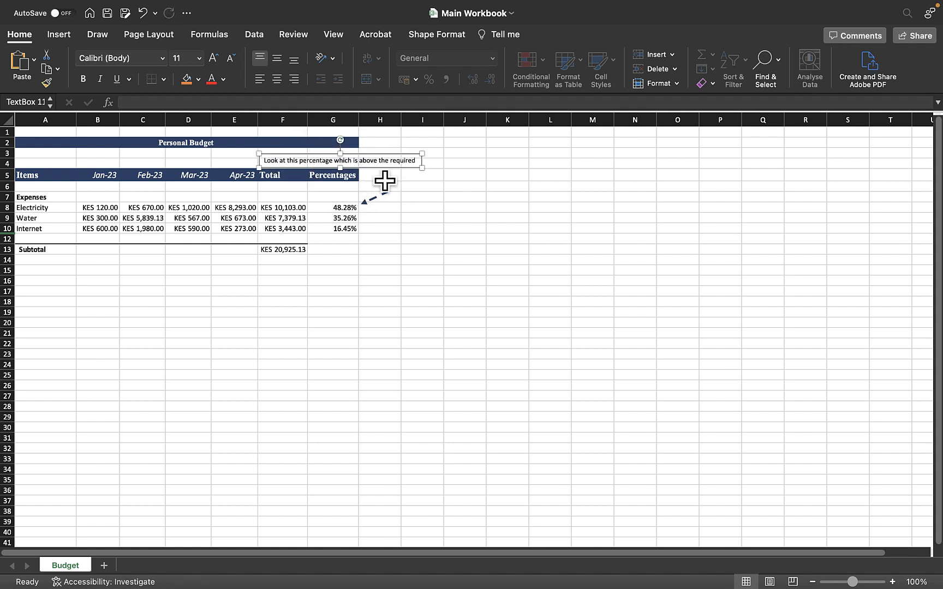
{"action": "left_click", "coordinate": [458, 195]}
Step: Move the caption text box back beside the arrow's tail and nudge it into alignment
{"action": "left_click", "coordinate": [394, 155]}
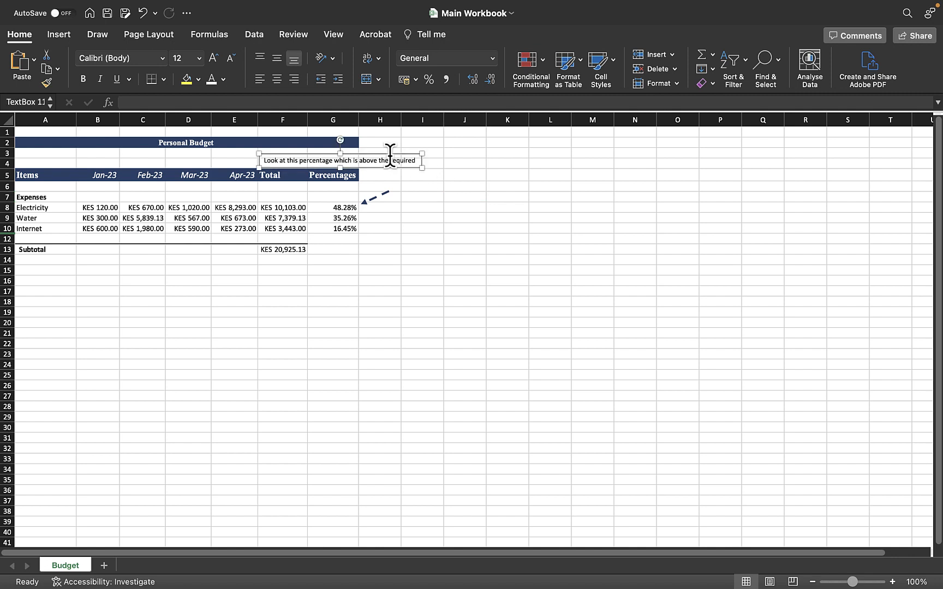
{"action": "left_click_drag", "start_coordinate": [398, 156], "coordinate": [518, 175]}
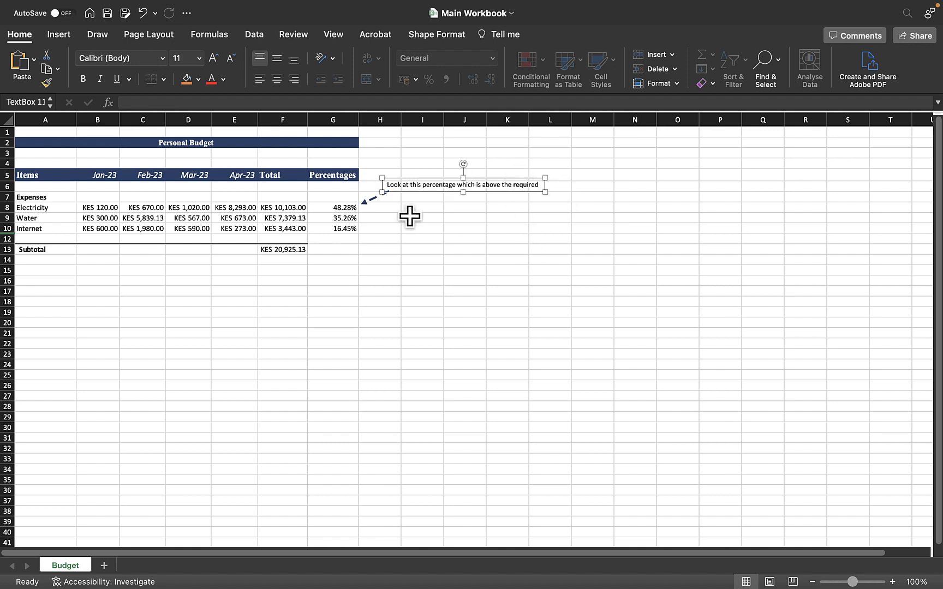
{"action": "left_click", "coordinate": [445, 240]}
{"action": "left_click", "coordinate": [446, 182]}
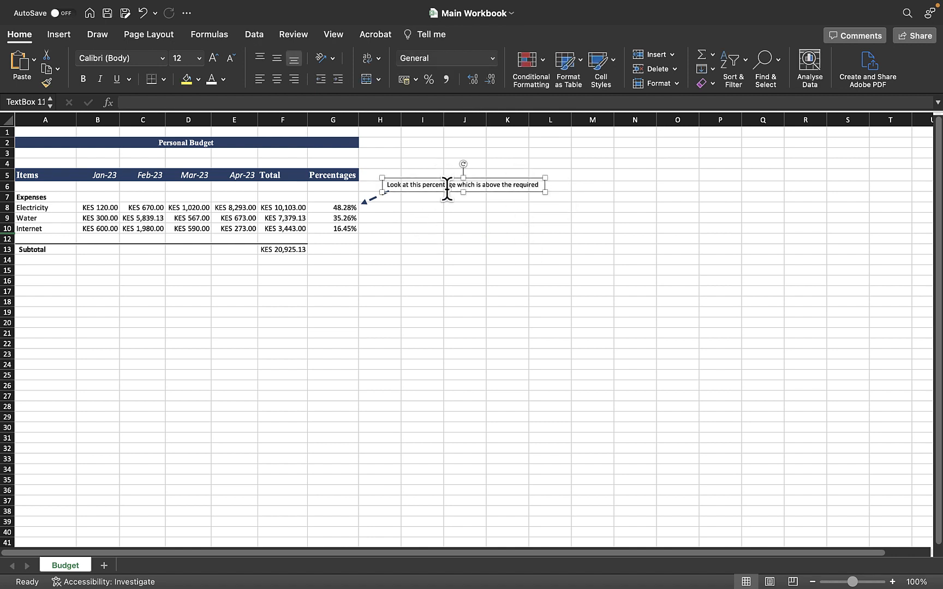
{"action": "left_click", "coordinate": [449, 184]}
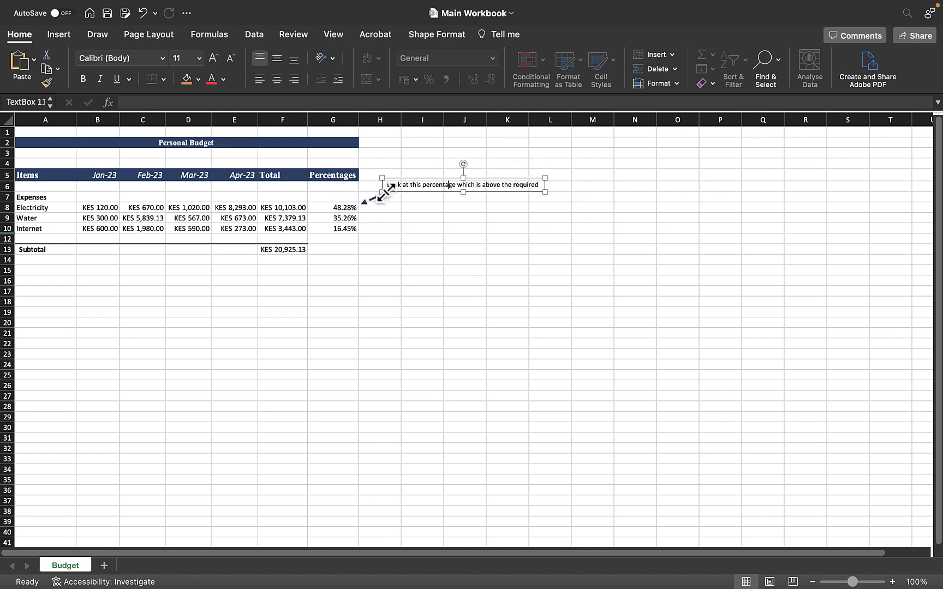
{"action": "left_click_drag", "start_coordinate": [415, 178], "coordinate": [421, 181]}
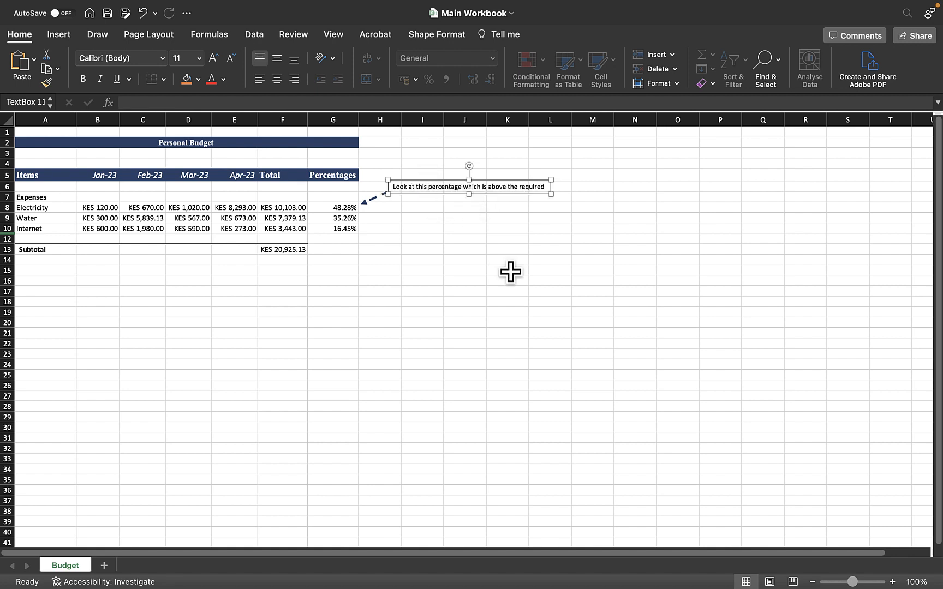
{"action": "left_click", "coordinate": [535, 280]}
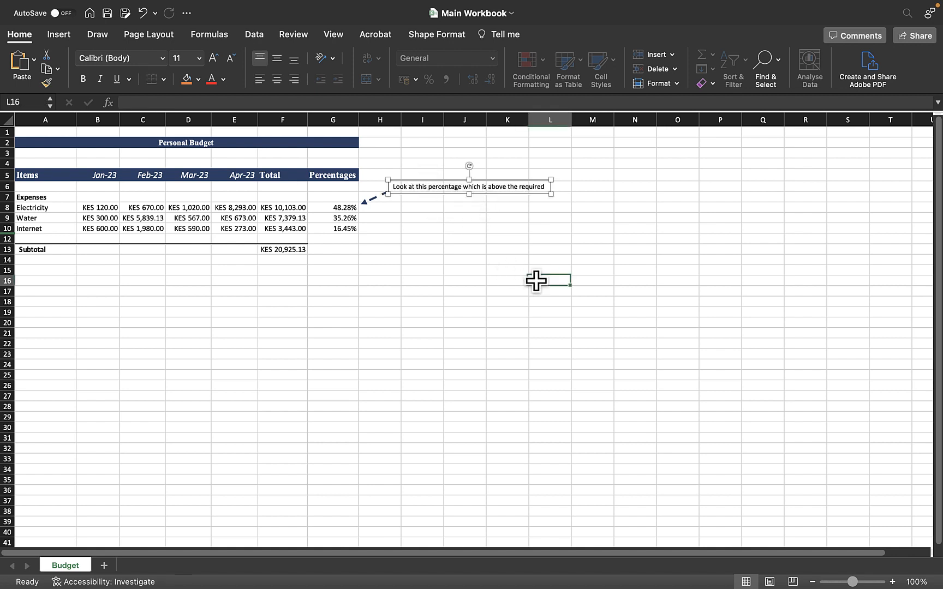
Step: Edit the caption to read "This percentage which is above the required"
{"action": "left_click", "coordinate": [451, 186]}
{"action": "triple_click", "coordinate": [463, 186]}
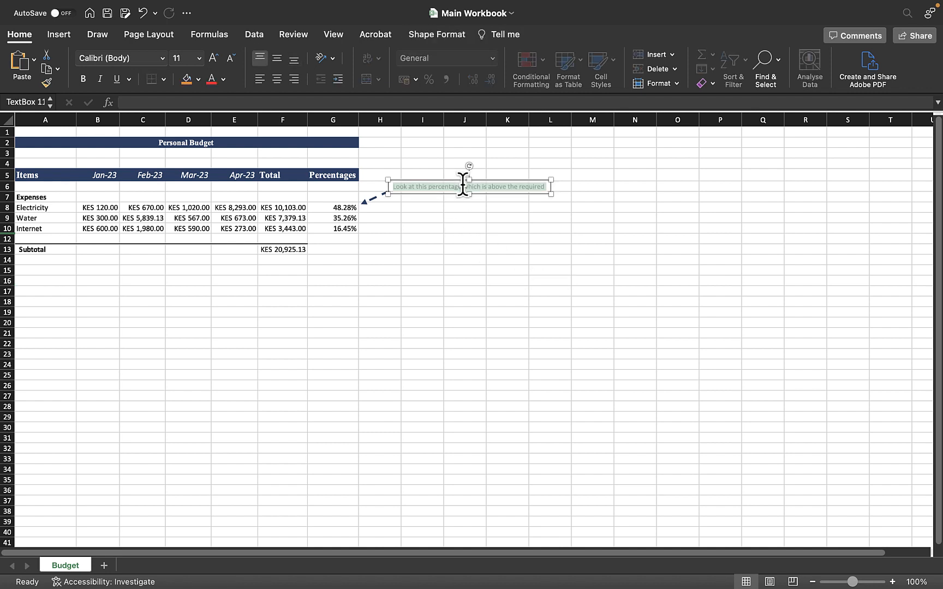
{"action": "left_click", "coordinate": [474, 187]}
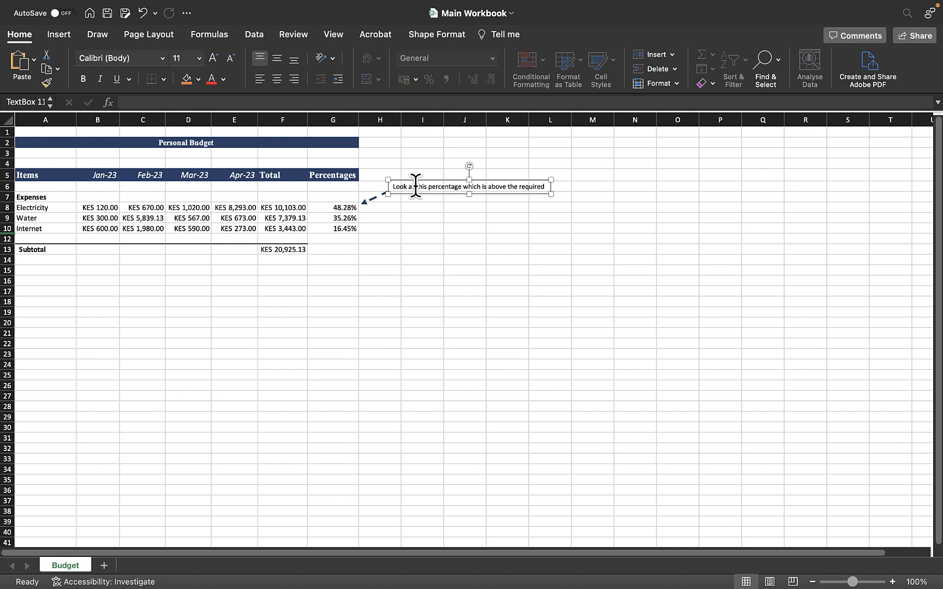
{"action": "left_click_drag", "start_coordinate": [415, 187], "coordinate": [351, 186]}
{"action": "key", "text": "BackSpace"}
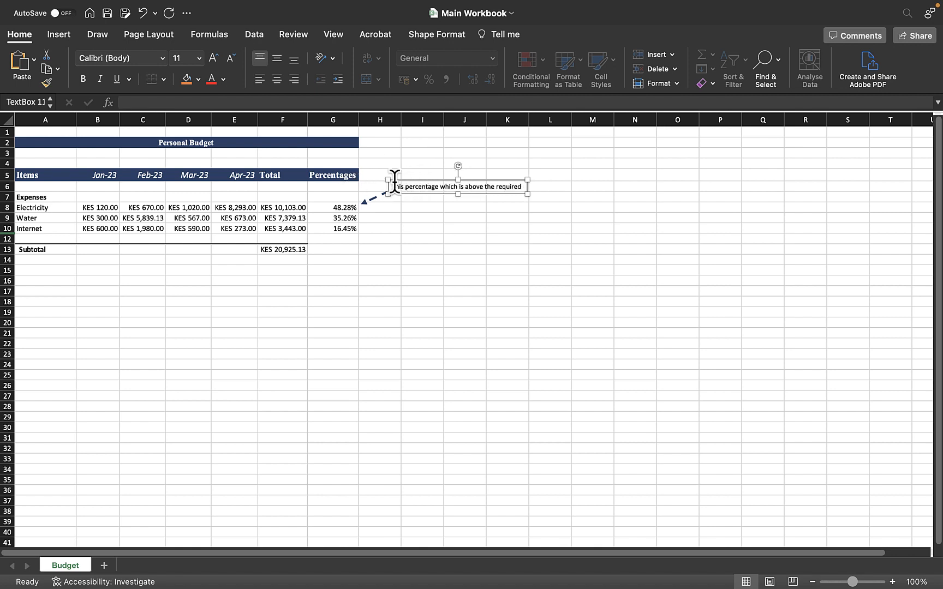
{"action": "type", "text": "T"}
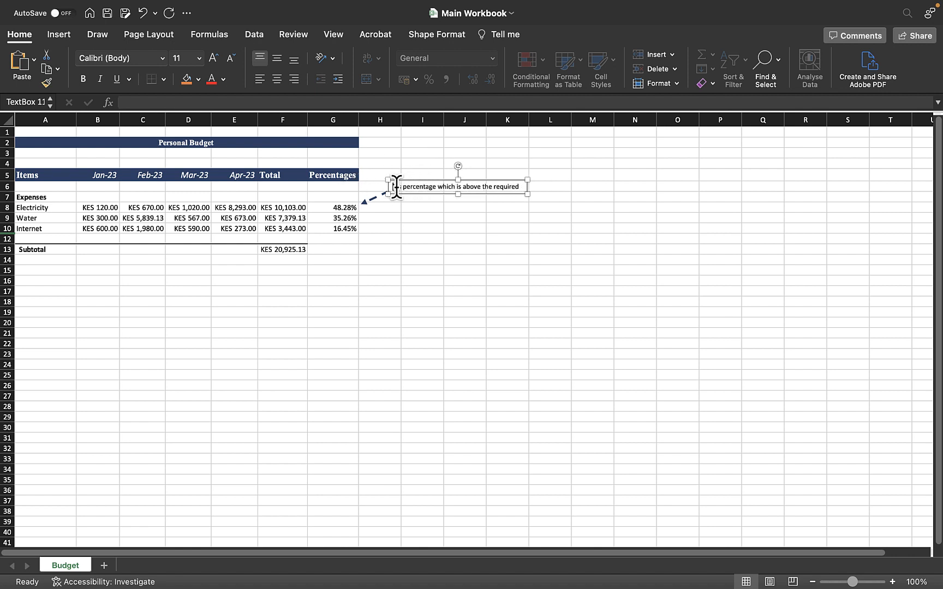
{"action": "left_click", "coordinate": [511, 239]}
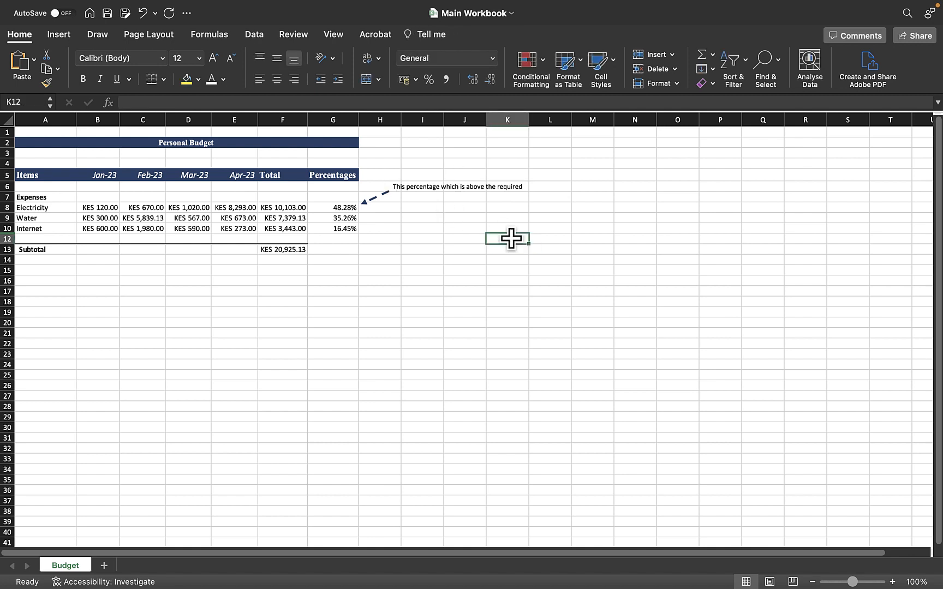
Step: Delete the caption text box
{"action": "left_click", "coordinate": [479, 186]}
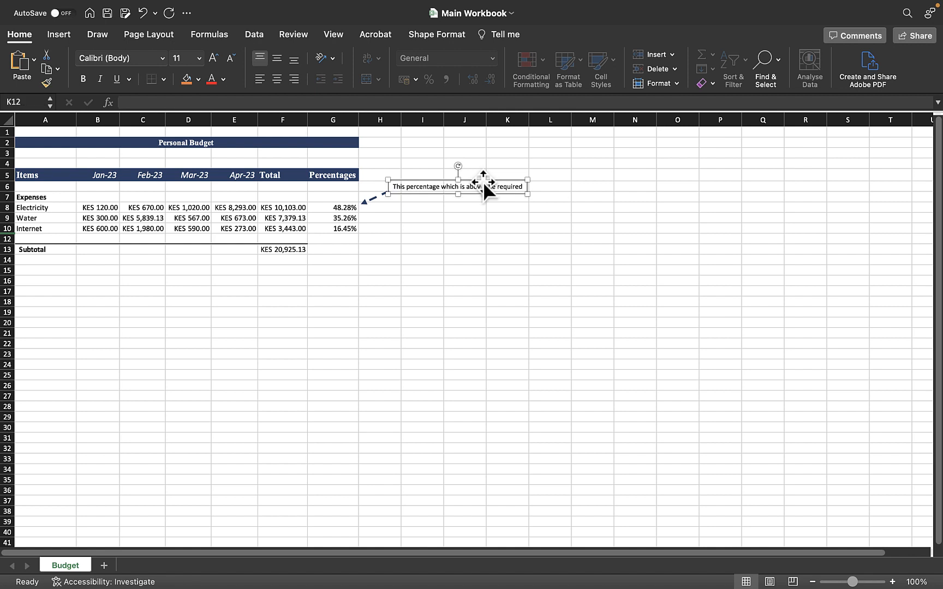
{"action": "key", "text": "Delete"}
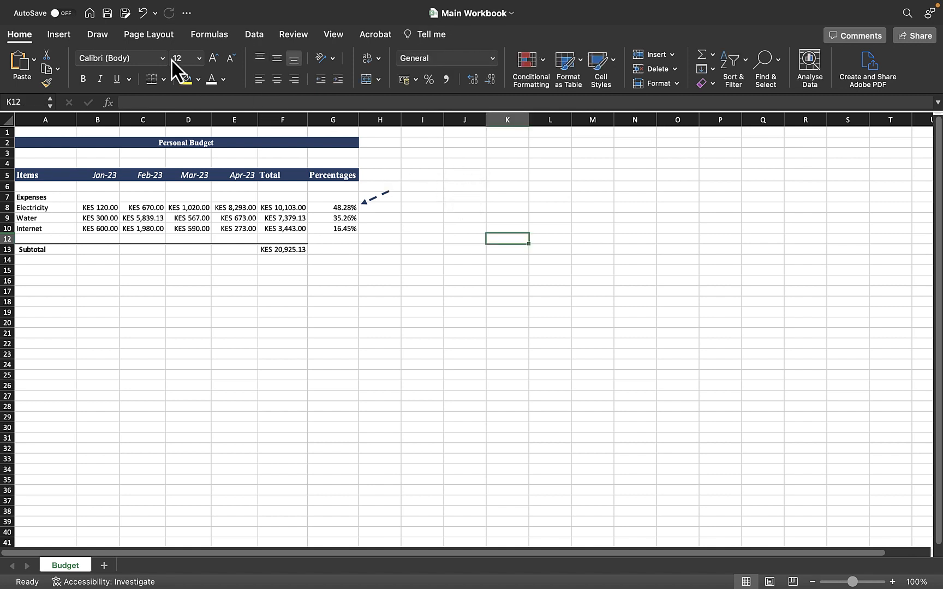
Step: Open the insert commands to add a new annotation element
{"action": "left_click", "coordinate": [67, 38]}
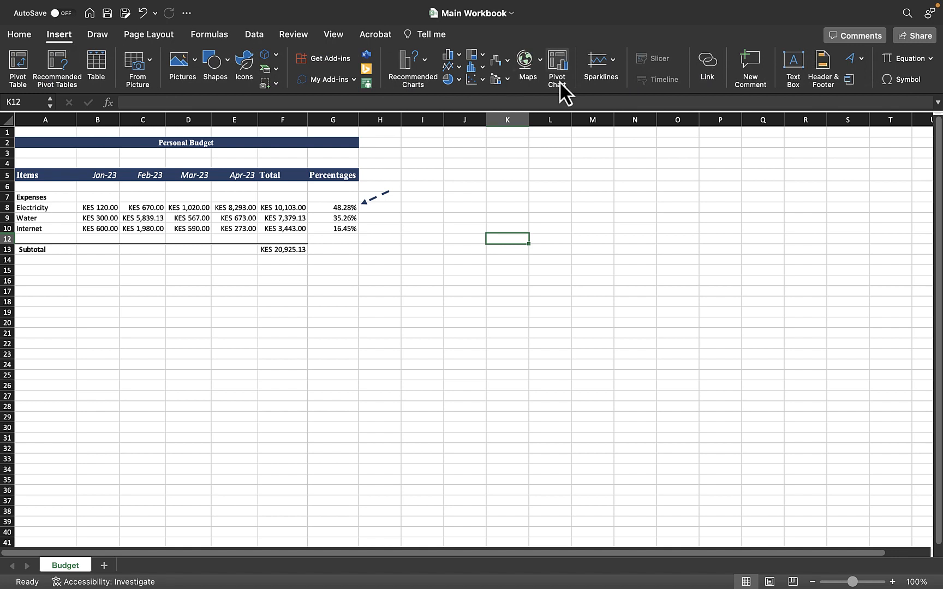